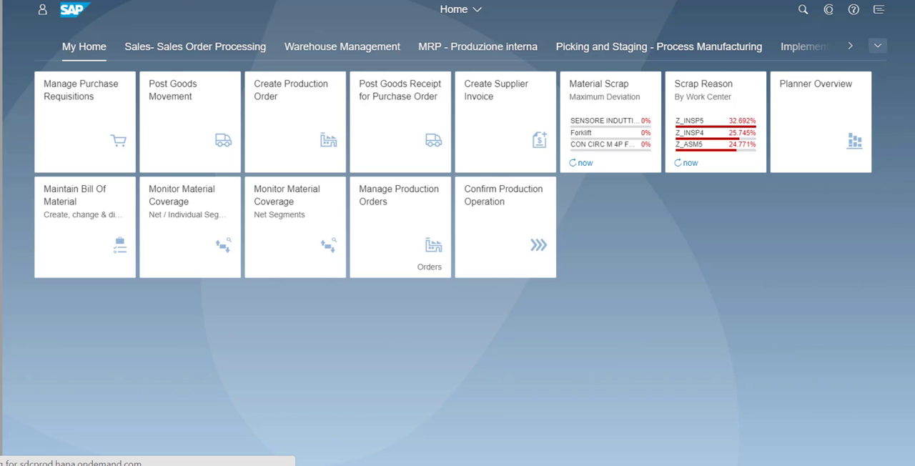
# Step: Open Planner Overview from the Demand-Driven Replenishment group and display the Buffer Level Management deviations
pyautogui.click(876, 48)
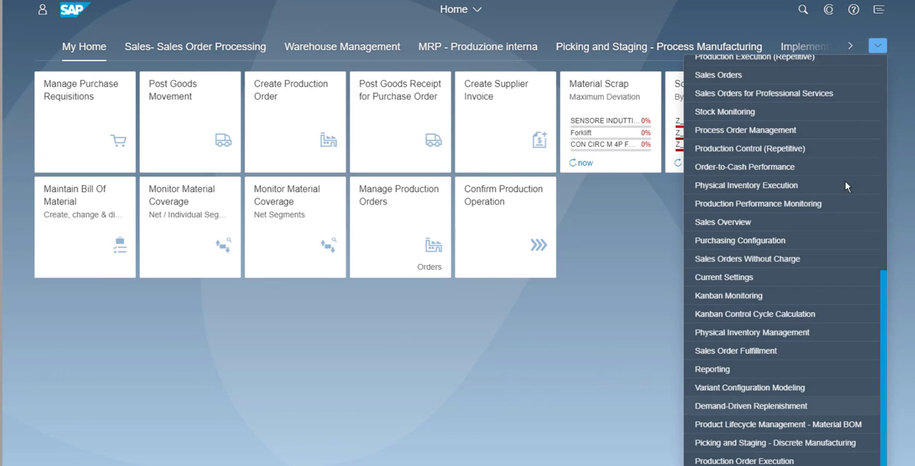
pyautogui.click(742, 406)
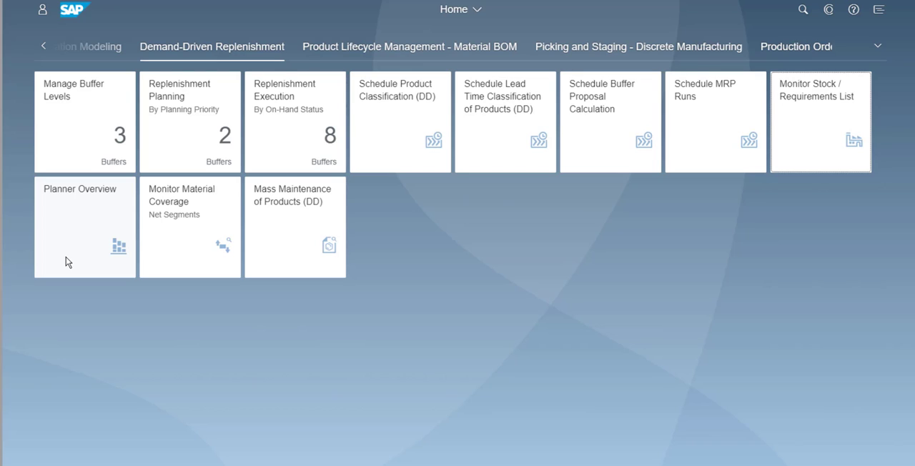
pyautogui.click(66, 256)
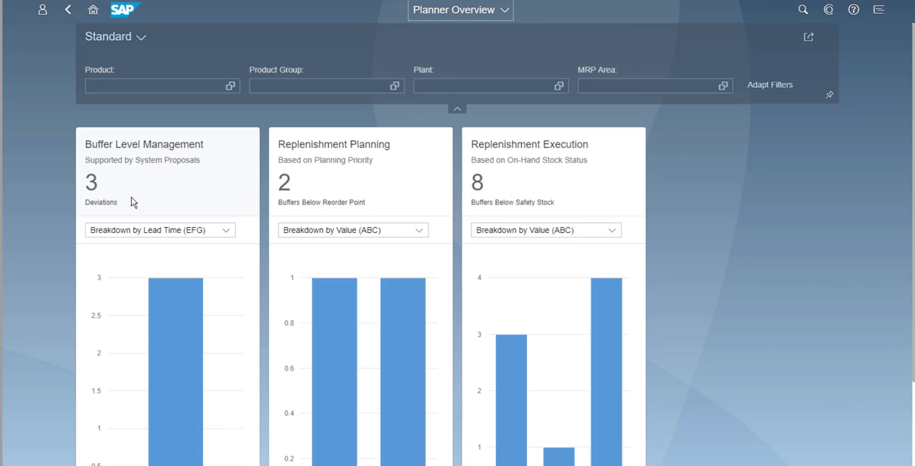
pyautogui.click(131, 202)
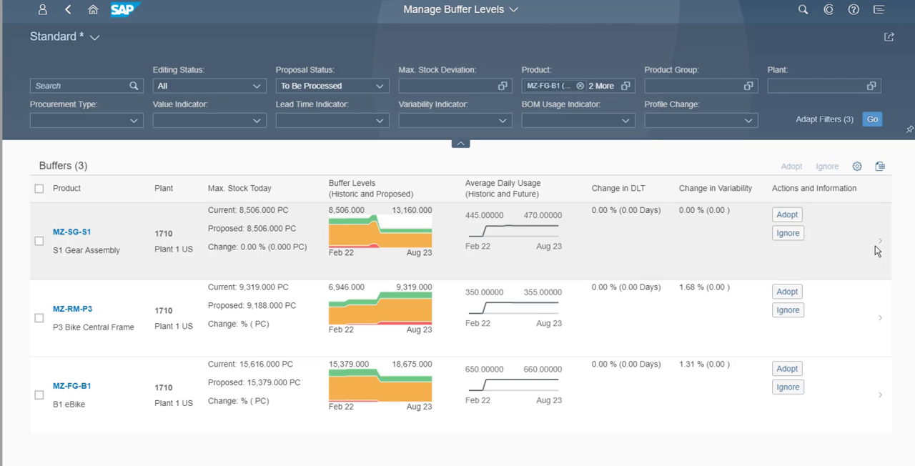
# Step: Examine the buffer levels, average daily usage, decoupled lead time and classifications of the S1 Gear Assembly buffer MZ-SG-S1
pyautogui.click(875, 246)
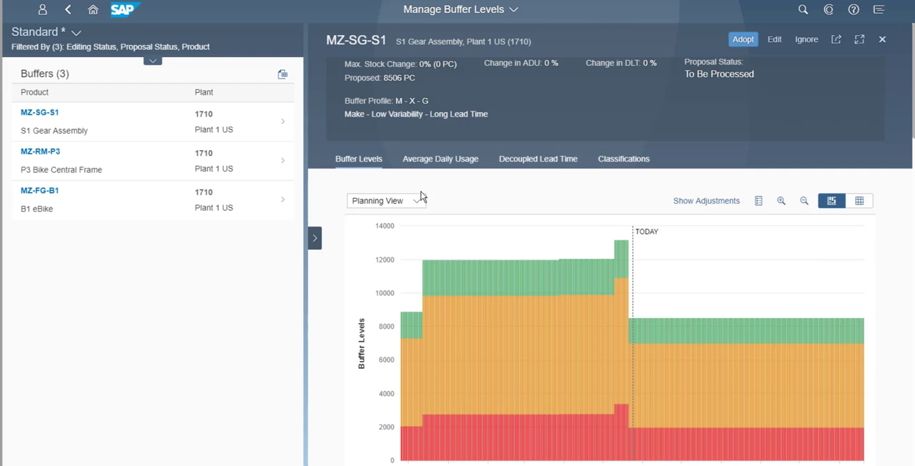
pyautogui.click(151, 63)
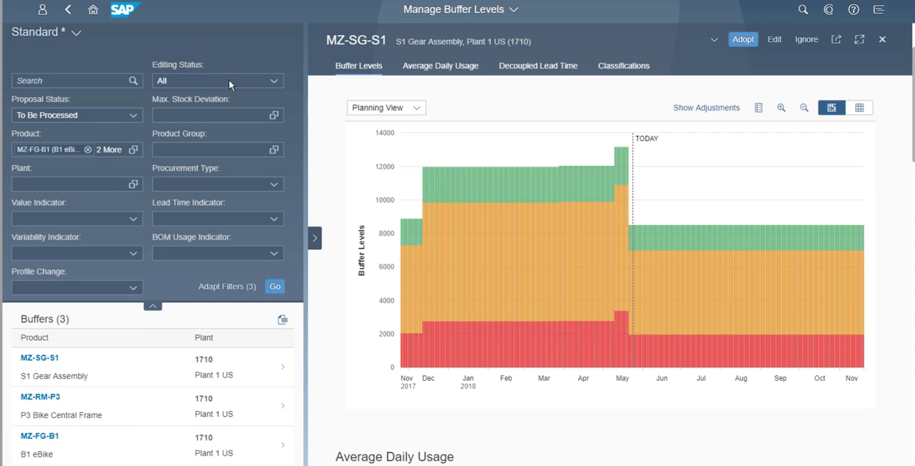
pyautogui.click(430, 72)
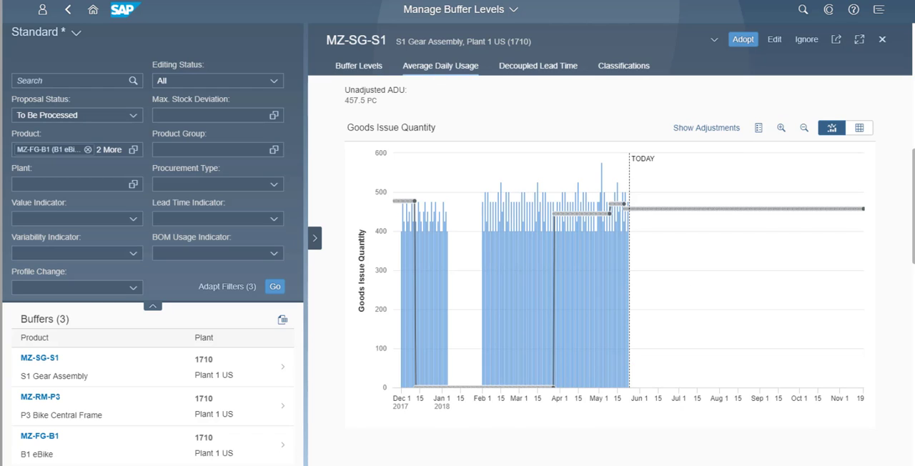
pyautogui.click(558, 72)
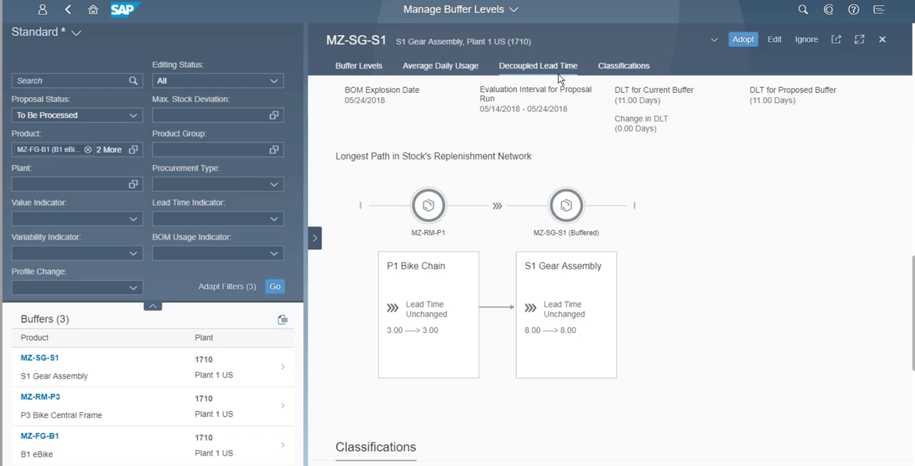
pyautogui.click(613, 70)
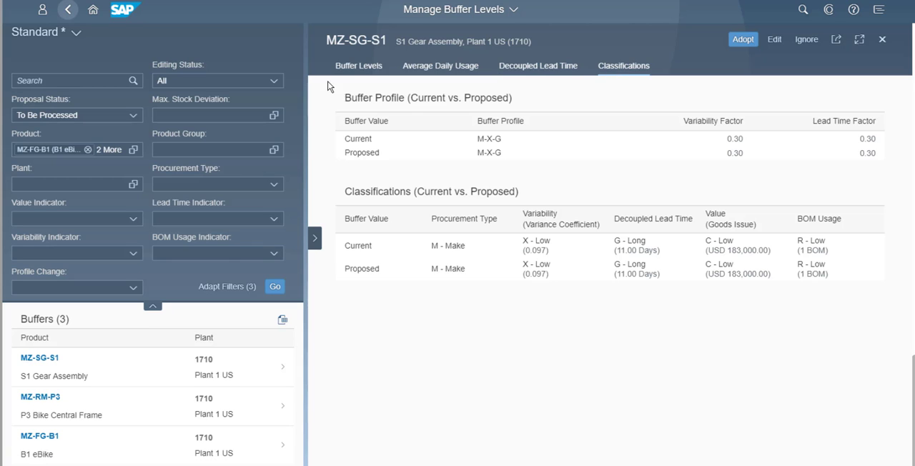
# Step: Adopt the buffer proposals of MZ-SG-S1, MZ-RM-P3 and MZ-FG-B1 together from the buffer list
pyautogui.click(66, 12)
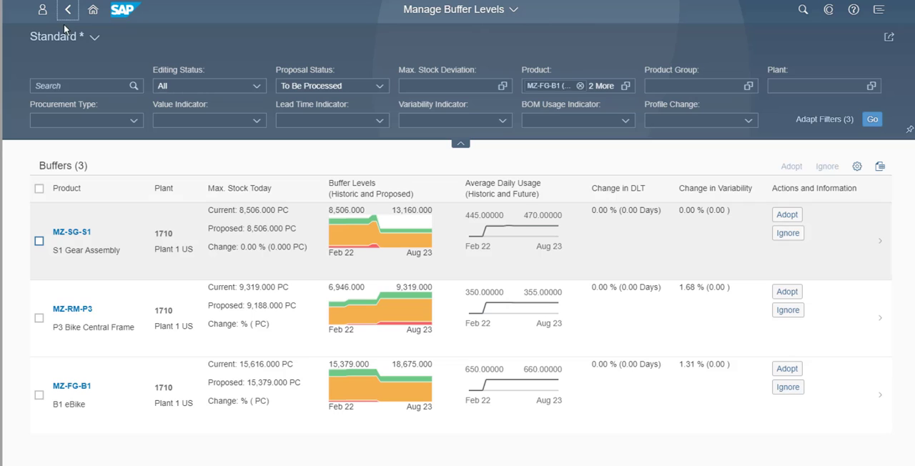
pyautogui.click(37, 190)
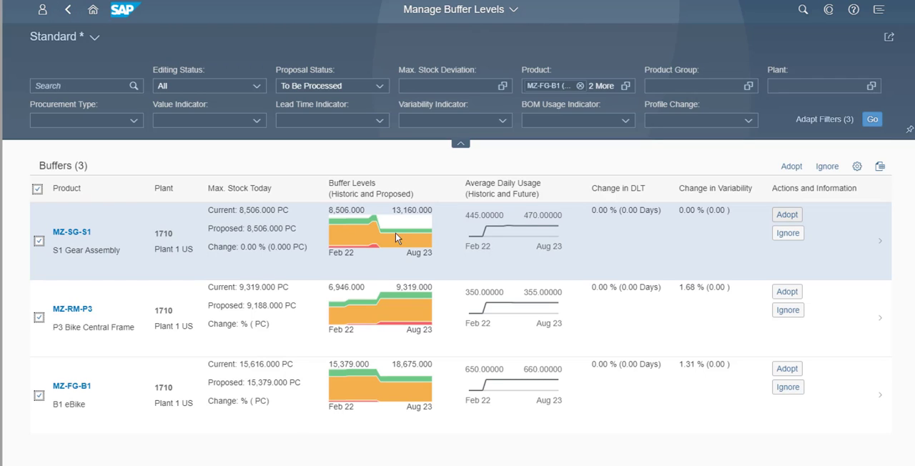
pyautogui.click(790, 168)
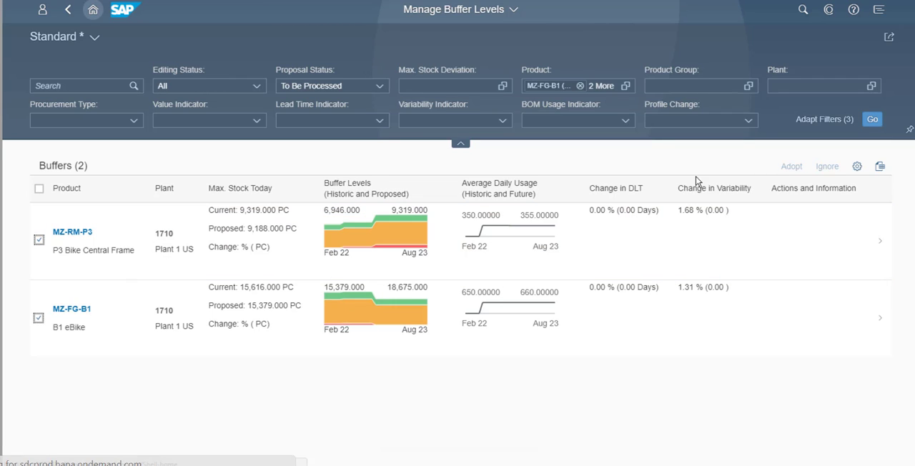
# Step: Return to Planner Overview and open the Replenishment Planning list of buffers below reorder point
pyautogui.click(93, 10)
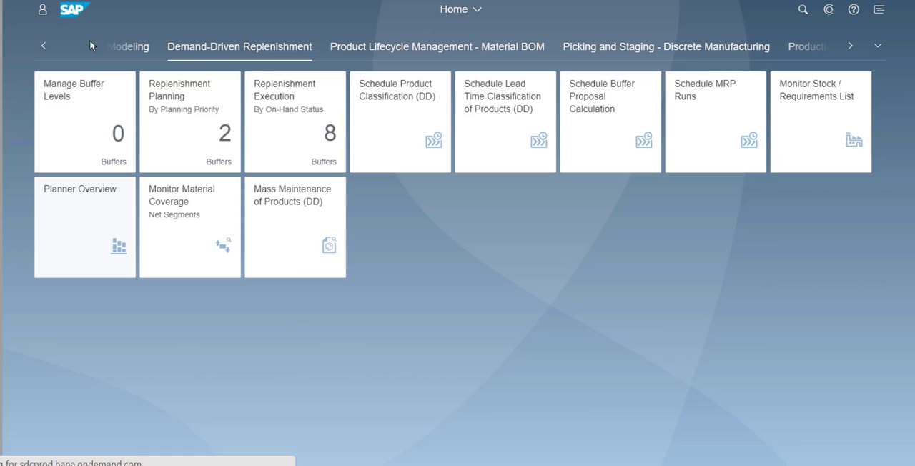
pyautogui.click(64, 259)
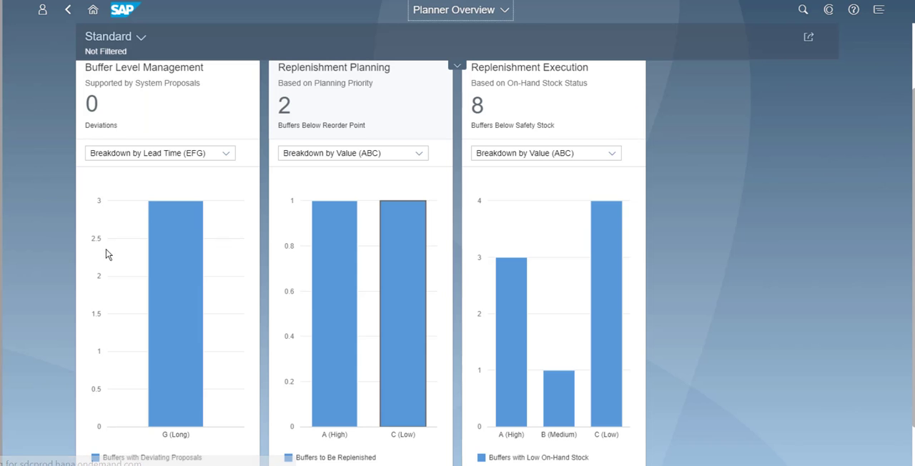
pyautogui.click(325, 128)
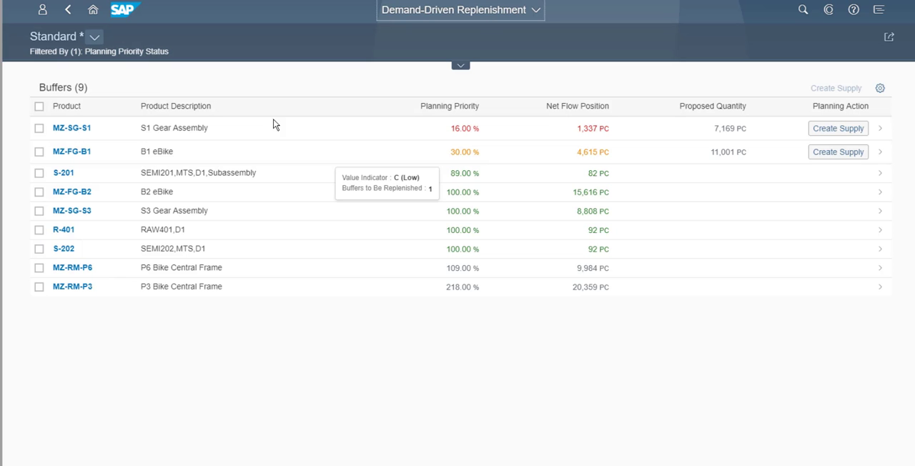
# Step: Apply the view MZ-FG-B1 Products Demand driven RLT and reload the buffers without a planning priority status filter
pyautogui.click(91, 38)
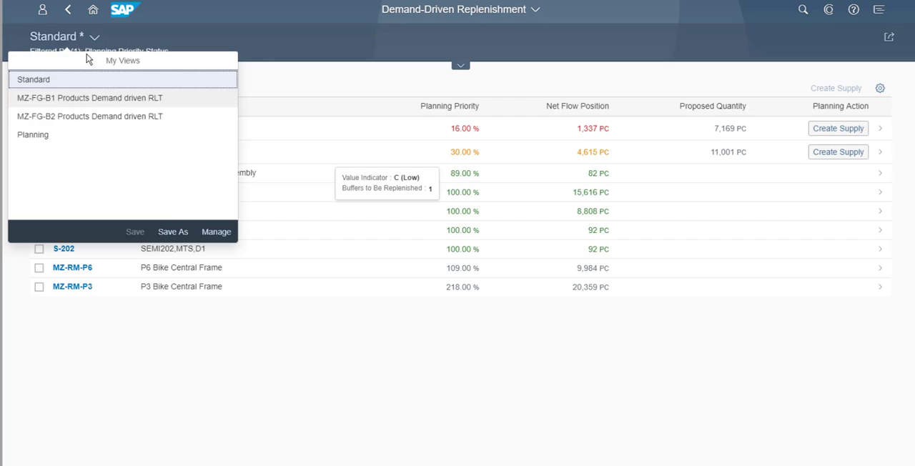
pyautogui.click(64, 100)
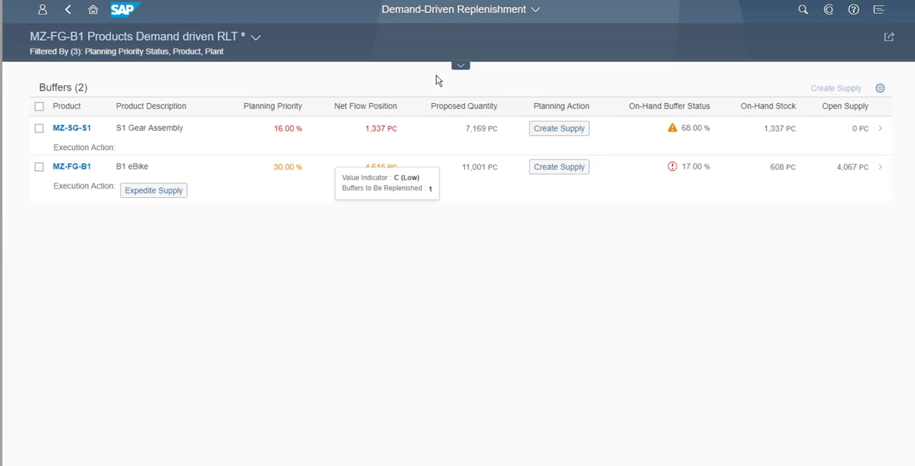
pyautogui.click(461, 66)
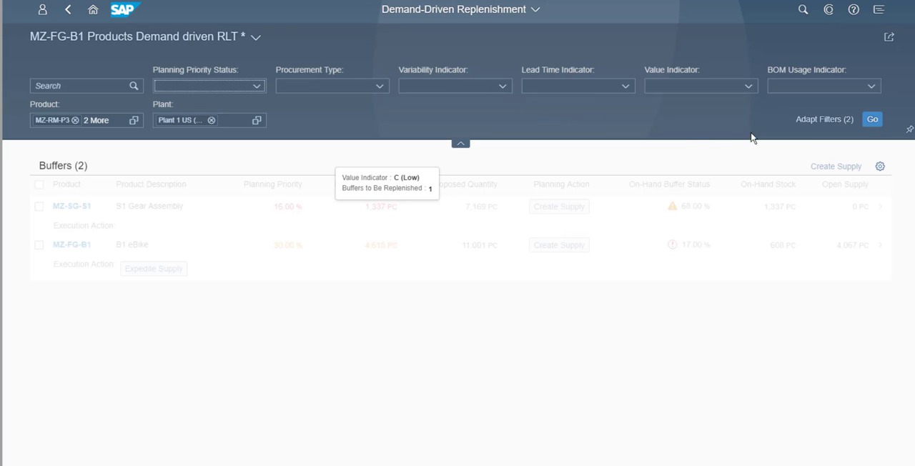
pyautogui.click(871, 120)
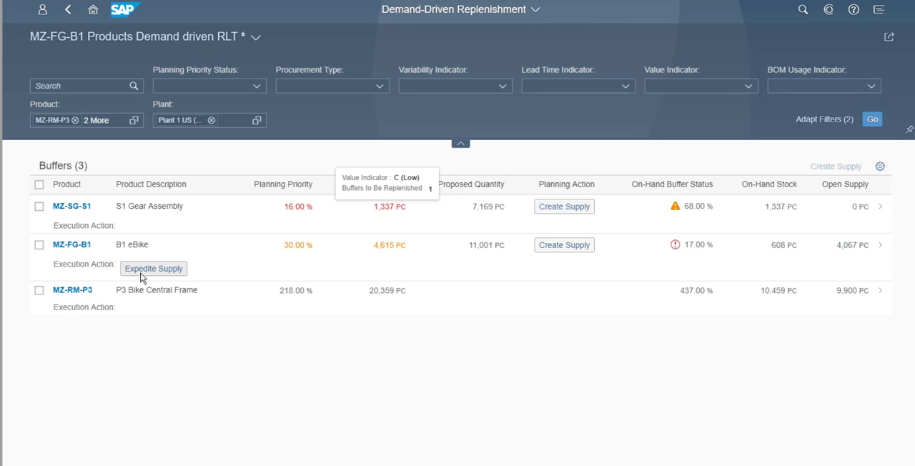
# Step: Check the MZ-FG-B1 order available for expediting without expediting it, and create supply for the S1 Gear Assembly MZ-SG-S1
pyautogui.click(141, 275)
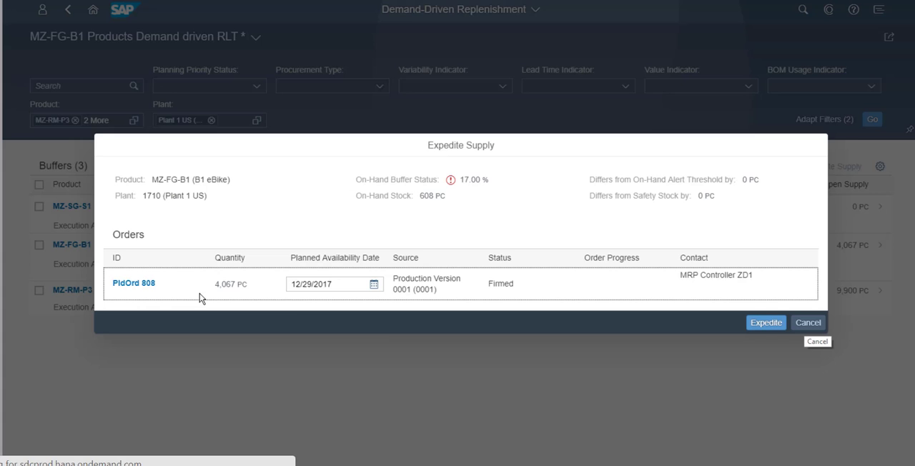
pyautogui.click(804, 326)
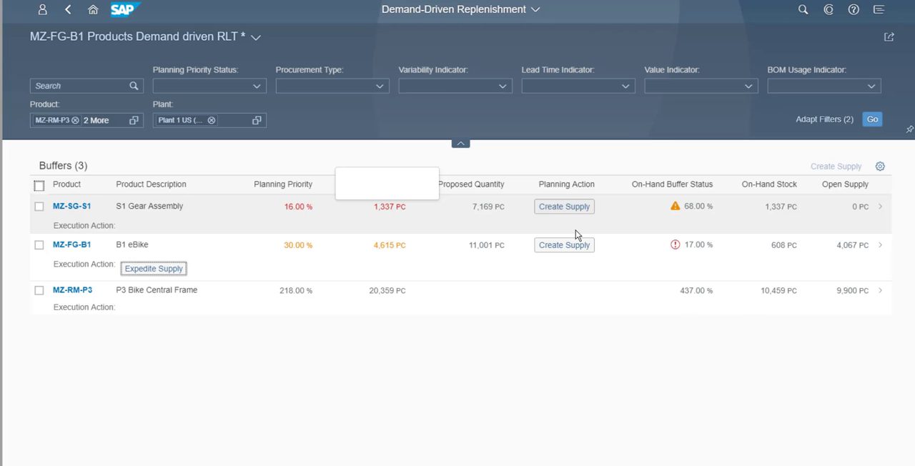
pyautogui.click(552, 210)
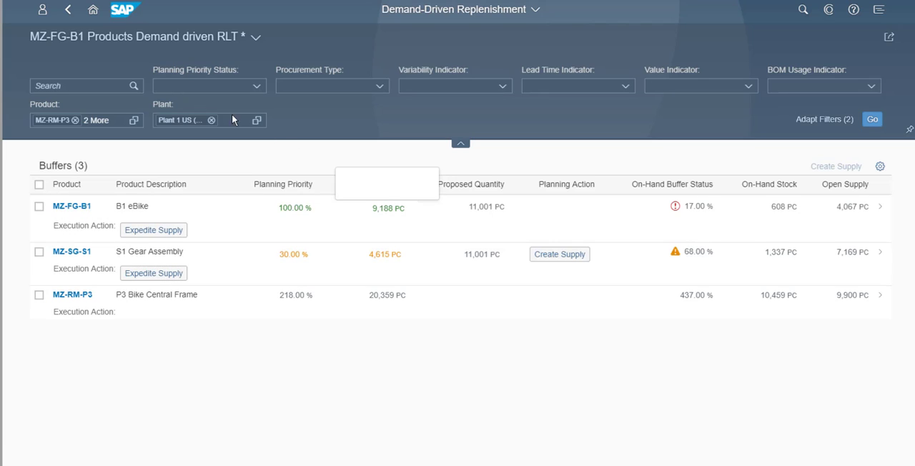
# Step: Schedule an immediate MRP run from the job template MZ-FG-B1 Products MRP Run and refresh the job list
pyautogui.click(92, 13)
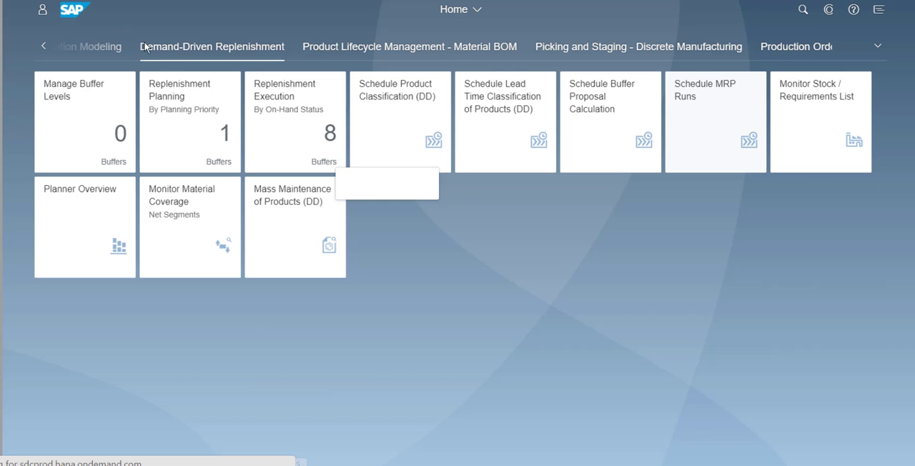
pyautogui.click(696, 151)
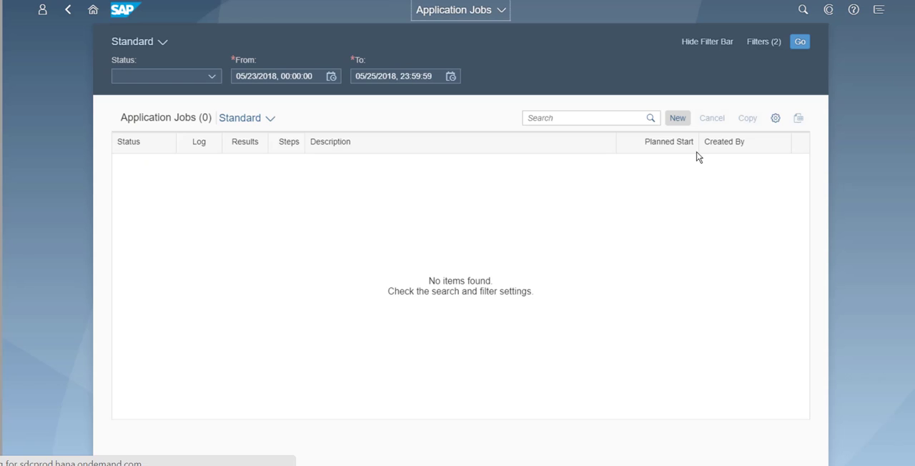
pyautogui.click(672, 123)
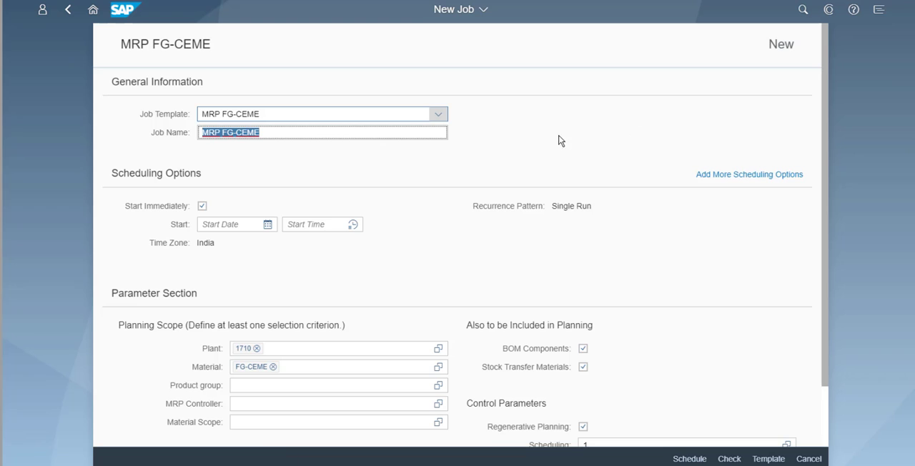
pyautogui.click(436, 116)
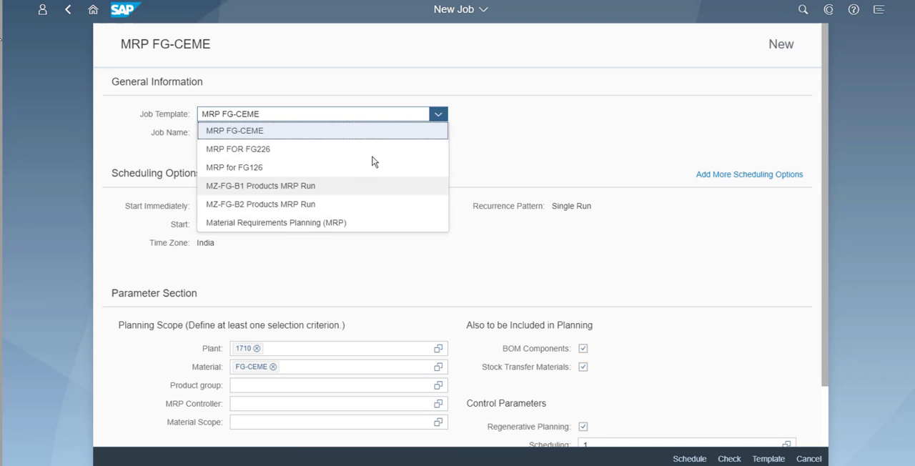
pyautogui.click(238, 188)
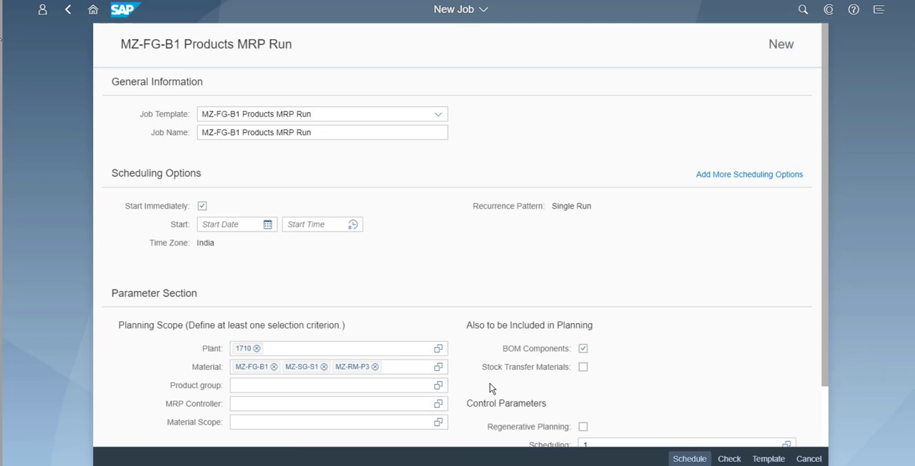
pyautogui.click(688, 458)
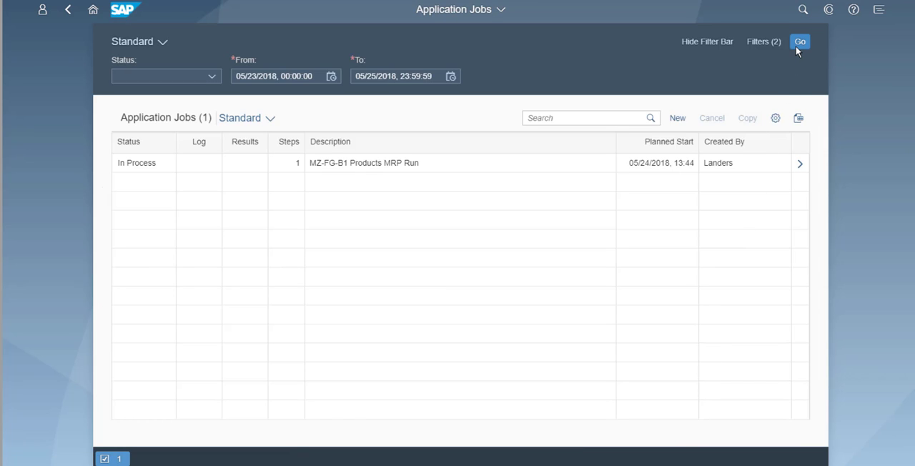
pyautogui.click(796, 43)
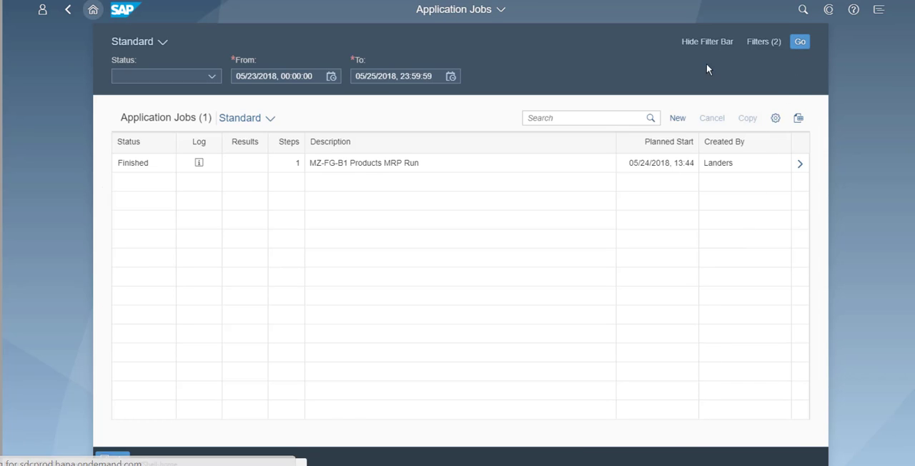
# Step: Reopen the Replenishment Planning list from Planner Overview and show it with the view MZ-FG-B1 Products Demand driven RLT
pyautogui.click(92, 12)
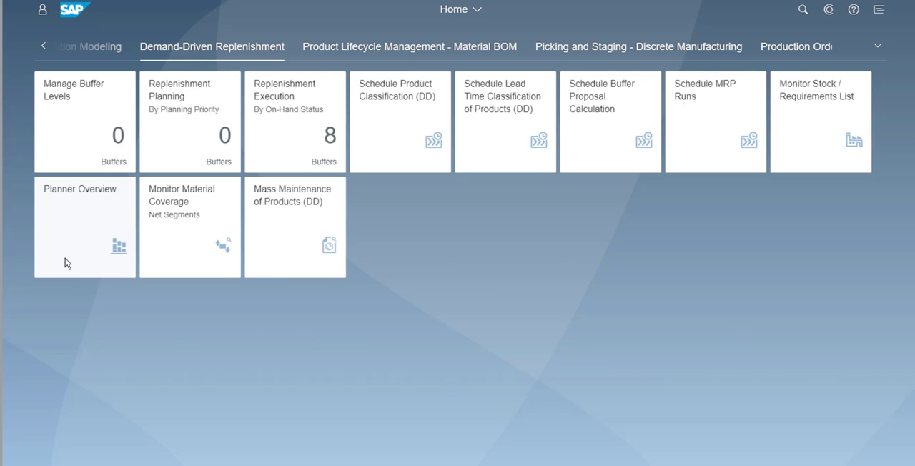
pyautogui.click(65, 258)
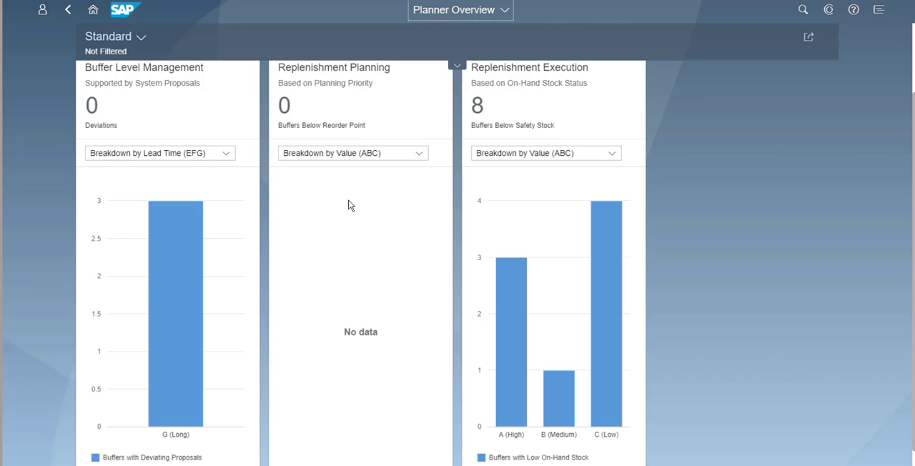
pyautogui.scroll(2, 348, 200)
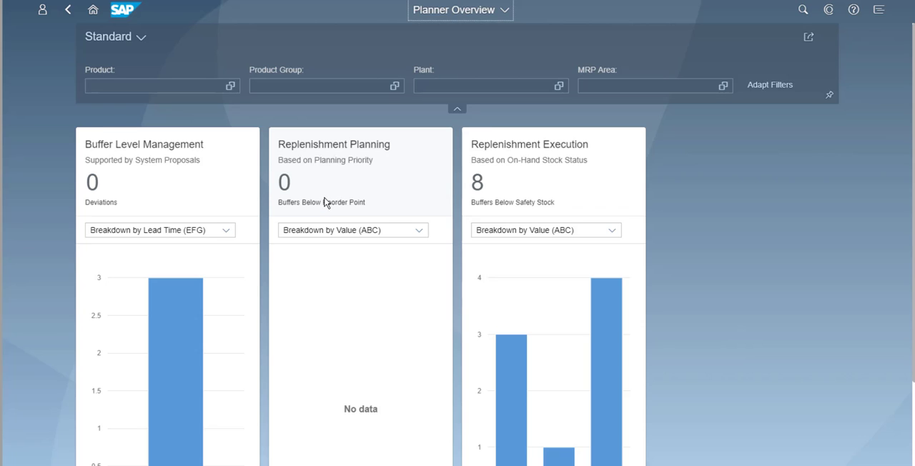
pyautogui.click(325, 203)
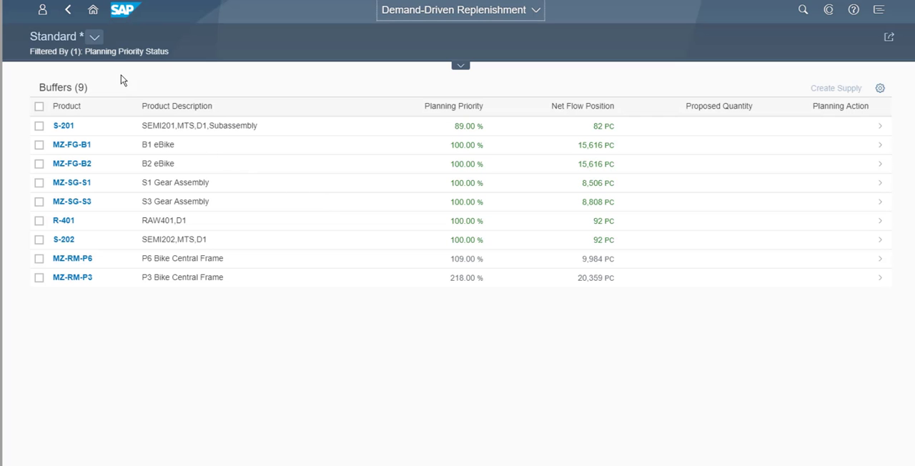
pyautogui.click(95, 36)
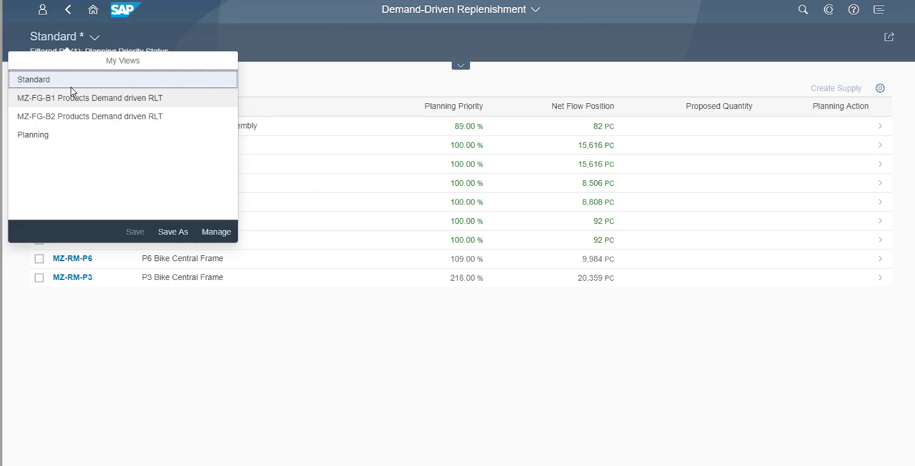
pyautogui.click(90, 98)
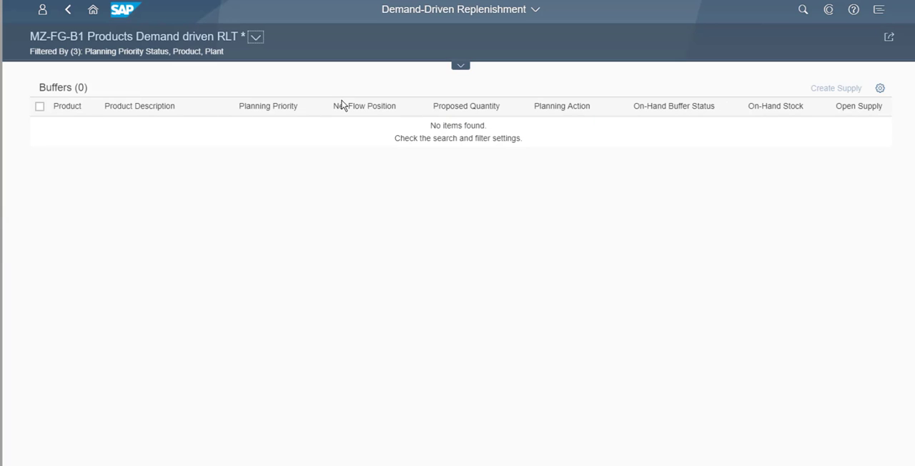
# Step: Remove the planning priority status filter from the buffer list and reload the buffers for the selected products and Plant 1 US
pyautogui.click(460, 66)
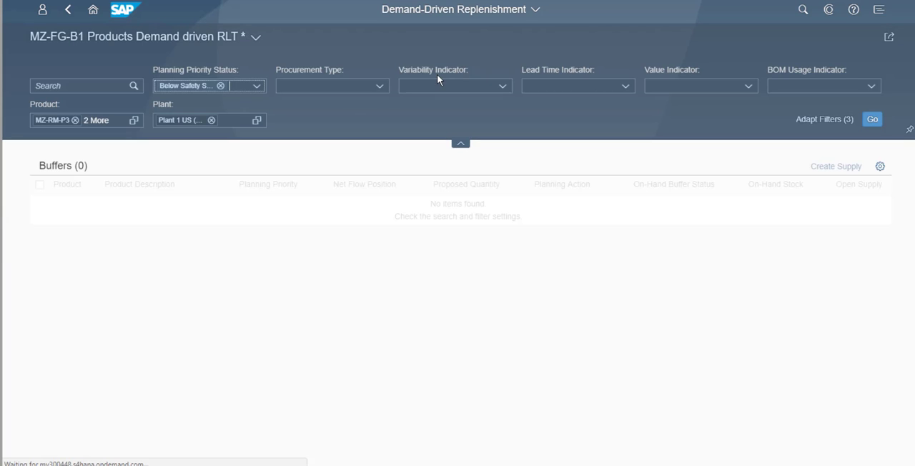
pyautogui.click(220, 86)
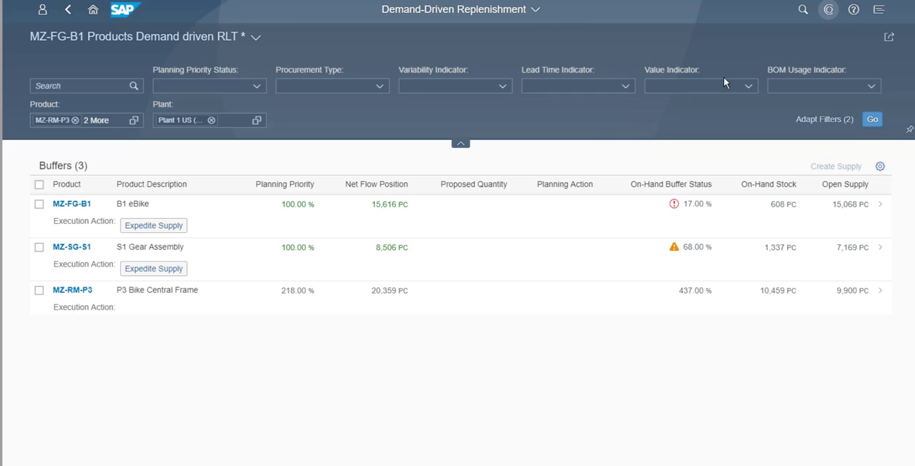
# Step: Start a new CoPilot chat, find the responsible colleague by name in the contacts and invite them as participant
pyautogui.click(828, 10)
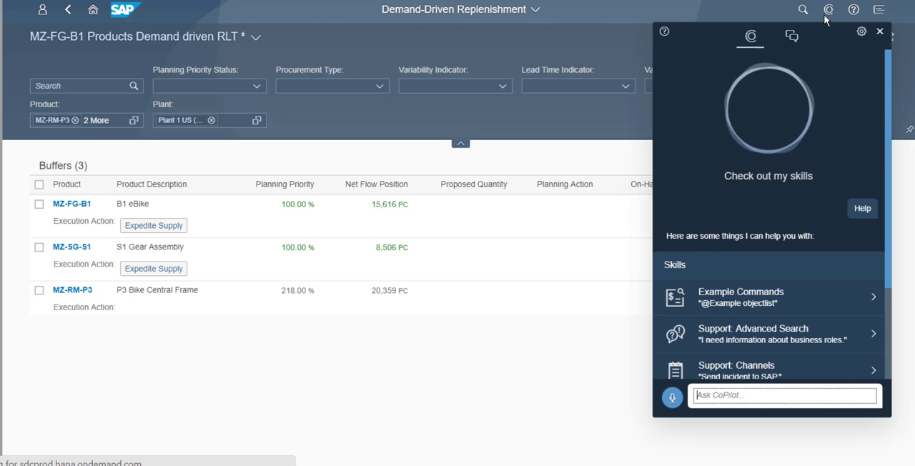
pyautogui.click(791, 38)
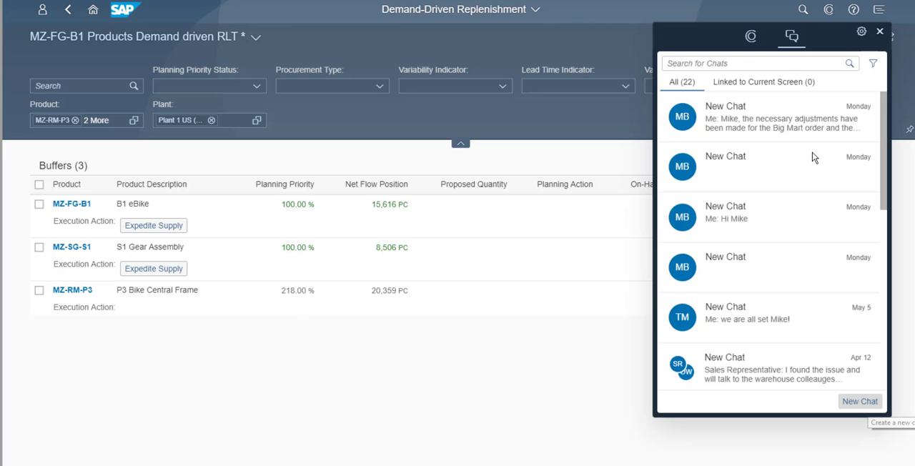
pyautogui.click(855, 402)
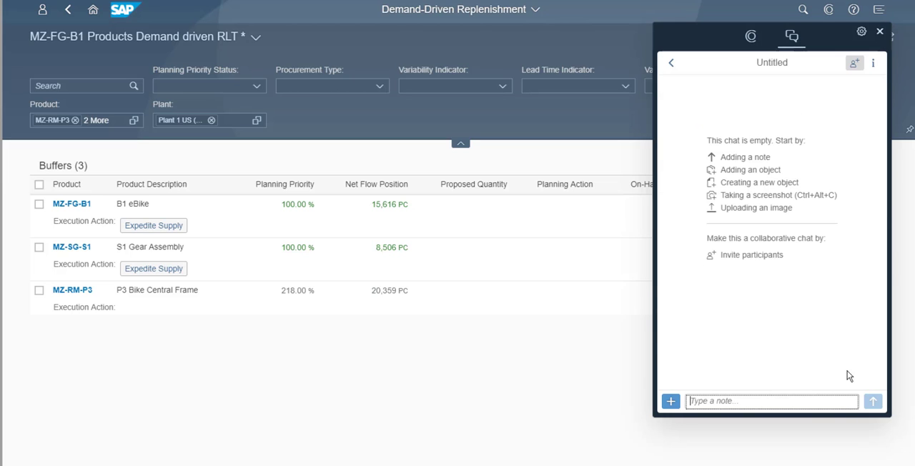
pyautogui.click(854, 64)
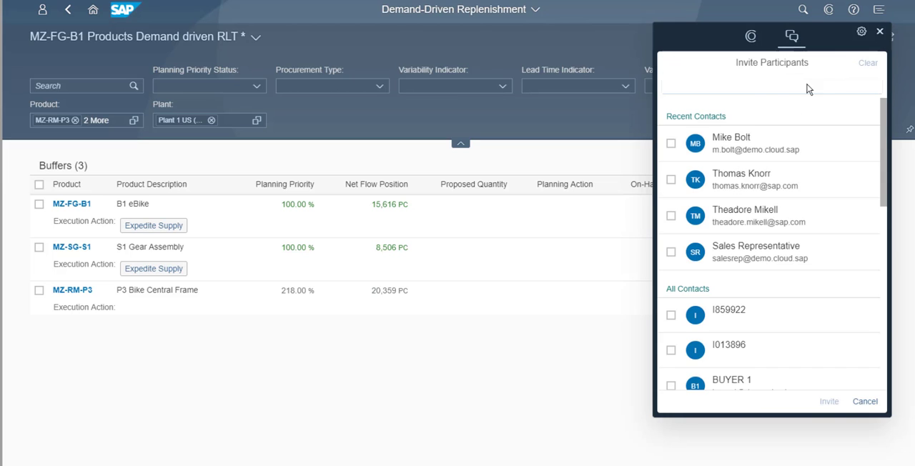
pyautogui.click(728, 91)
pyautogui.write('Mike bo')
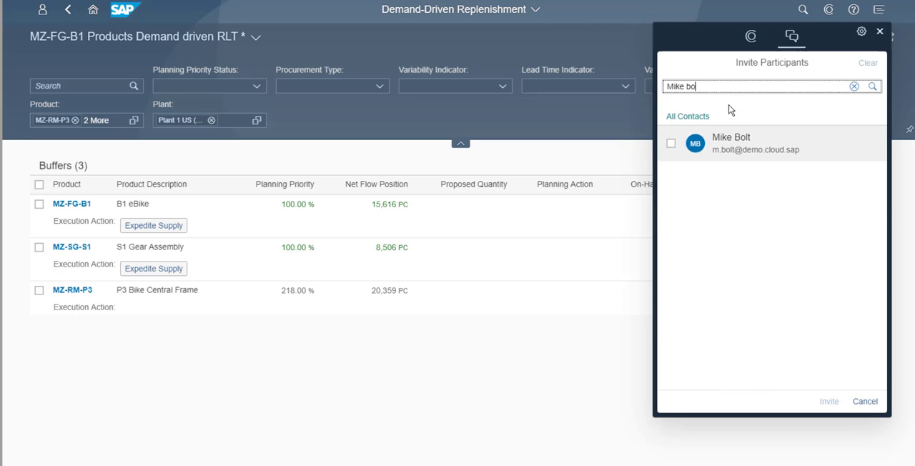
pyautogui.click(728, 147)
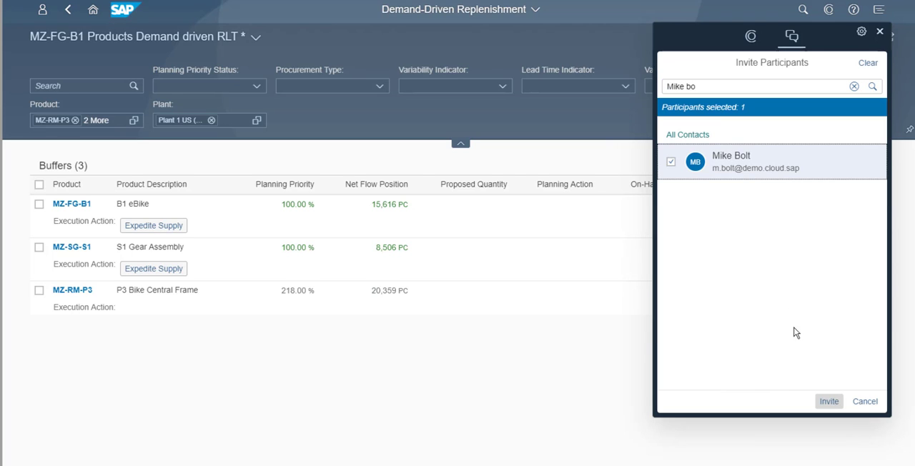
pyautogui.click(828, 401)
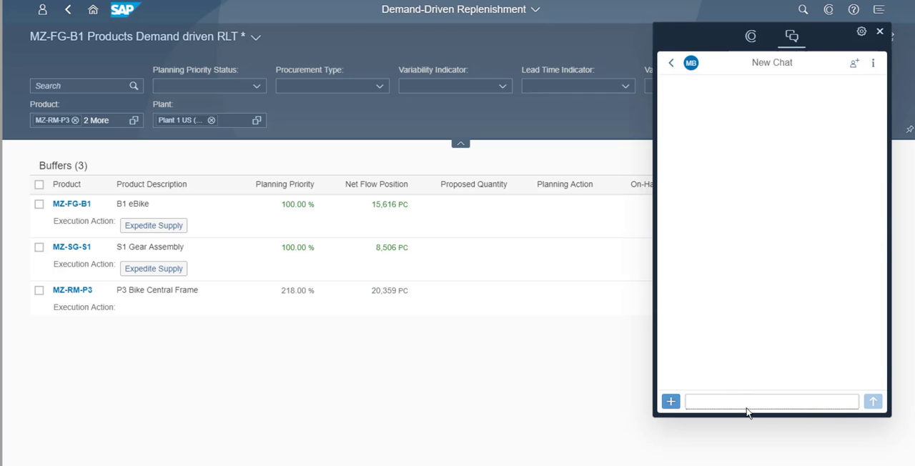
# Step: Send the colleague a chat message saying the Big Mart order adjustments are made and the additional needed materials will arrive in time
pyautogui.click(739, 408)
pyautogui.write('"Mike, the necessary adjustments have')
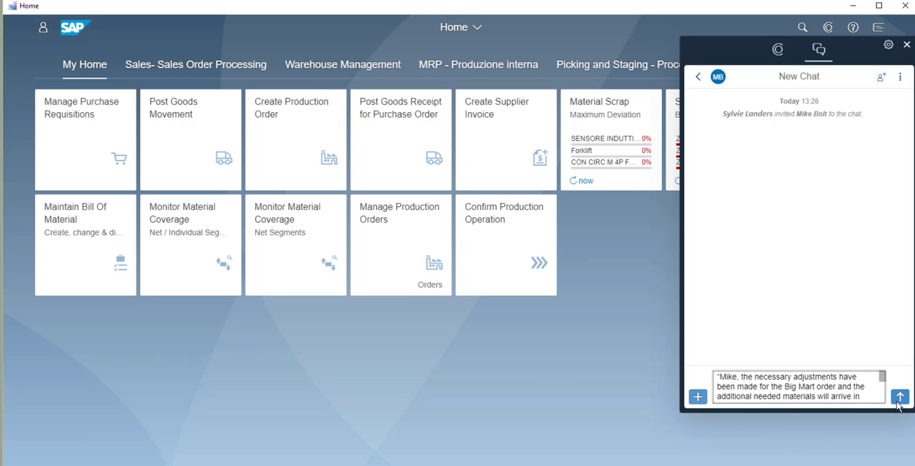
pyautogui.click(900, 398)
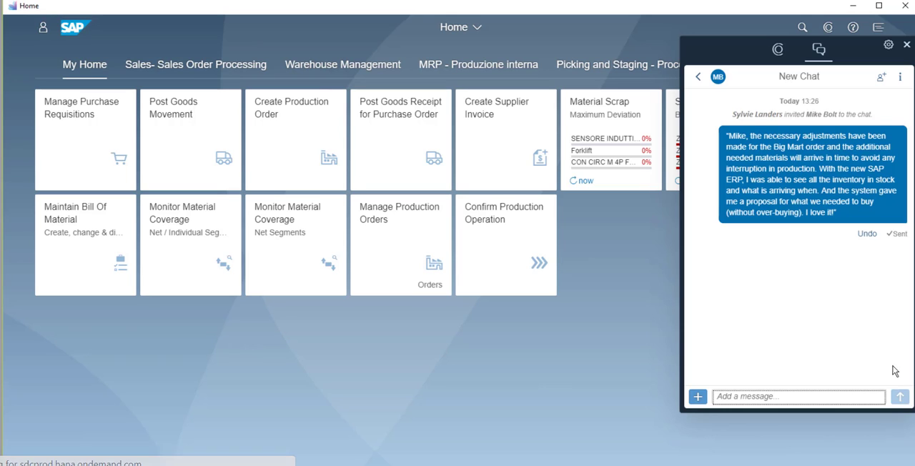